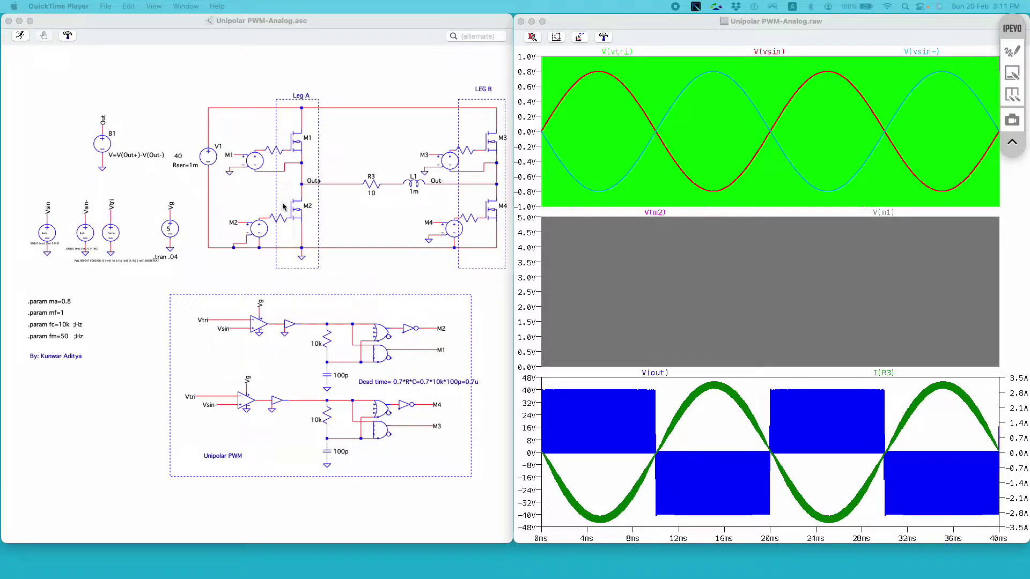
Zoom the top waveform plot around 12 ms, then rerun the transient simulation
left_click(671, 68)
left_click_drag(677, 52, 694, 225)
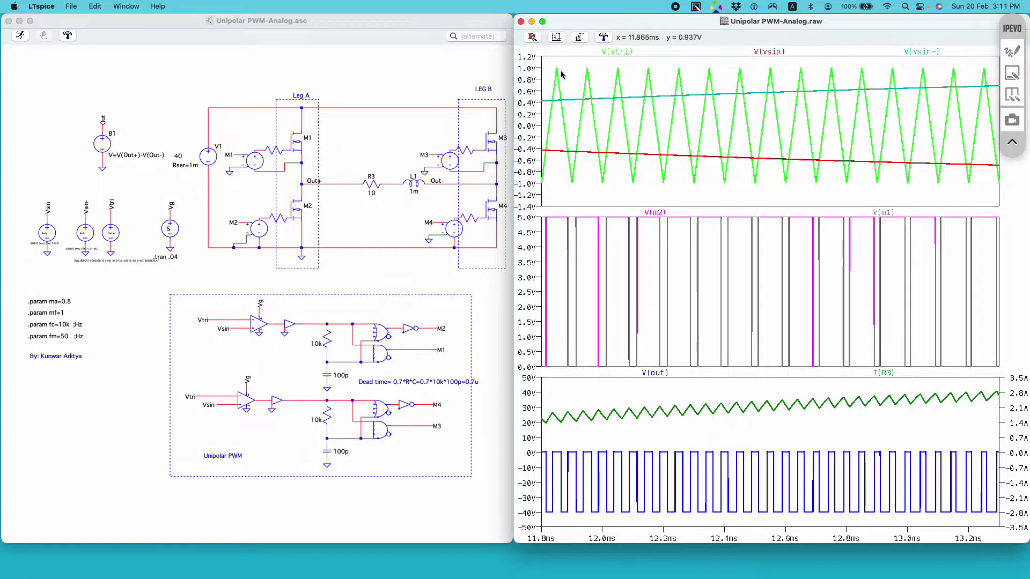
left_click(20, 36)
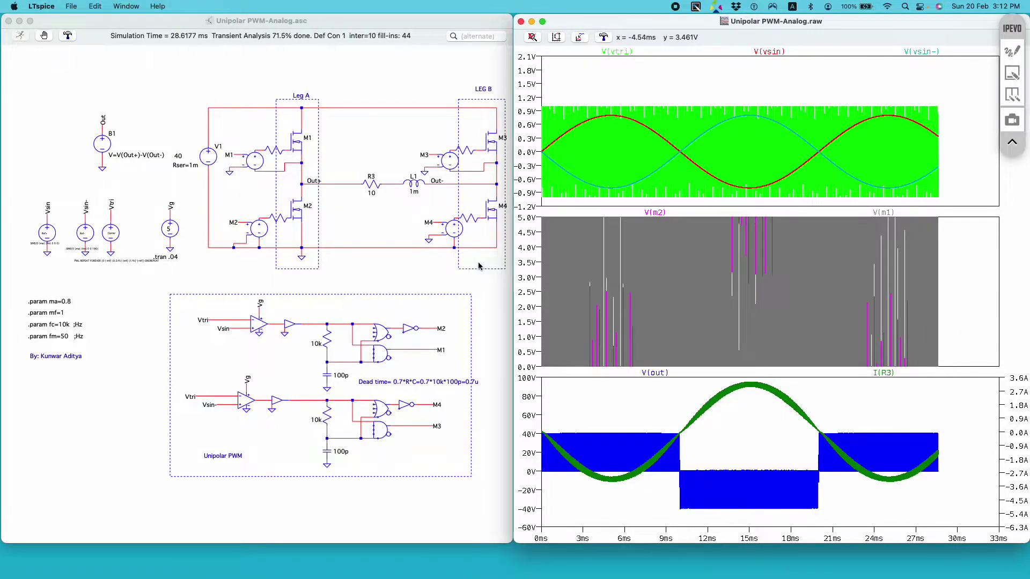
With the pen, handwrite 'Vsin > Vtri → M1' with a pulse sketch, marking M1 in Leg A
left_click(1011, 51)
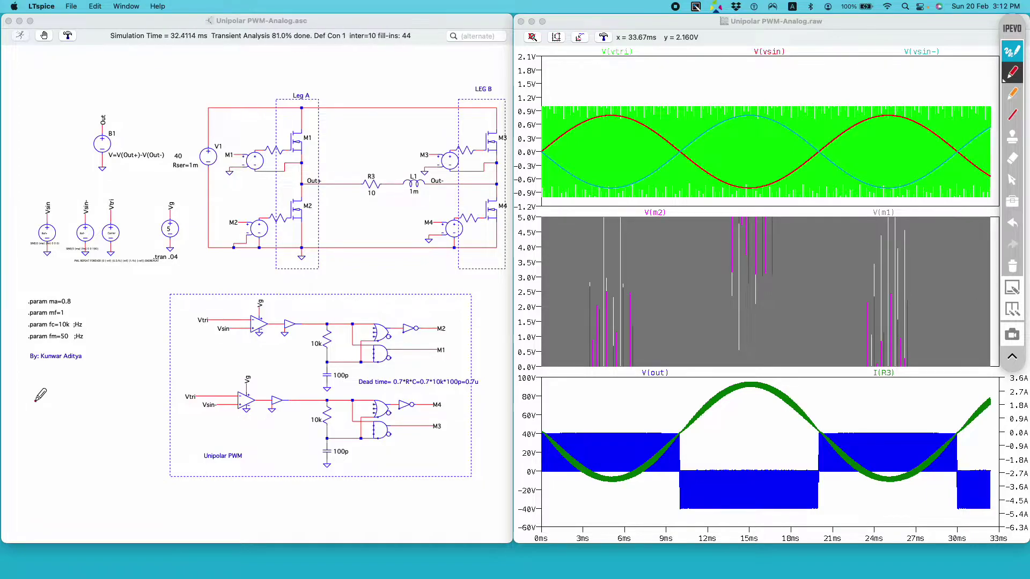
mouse_move(33, 398)
left_mouse_down()
mouse_move(52, 425)
mouse_move(110, 395)
mouse_move(113, 419)
mouse_move(159, 401)
left_mouse_up()
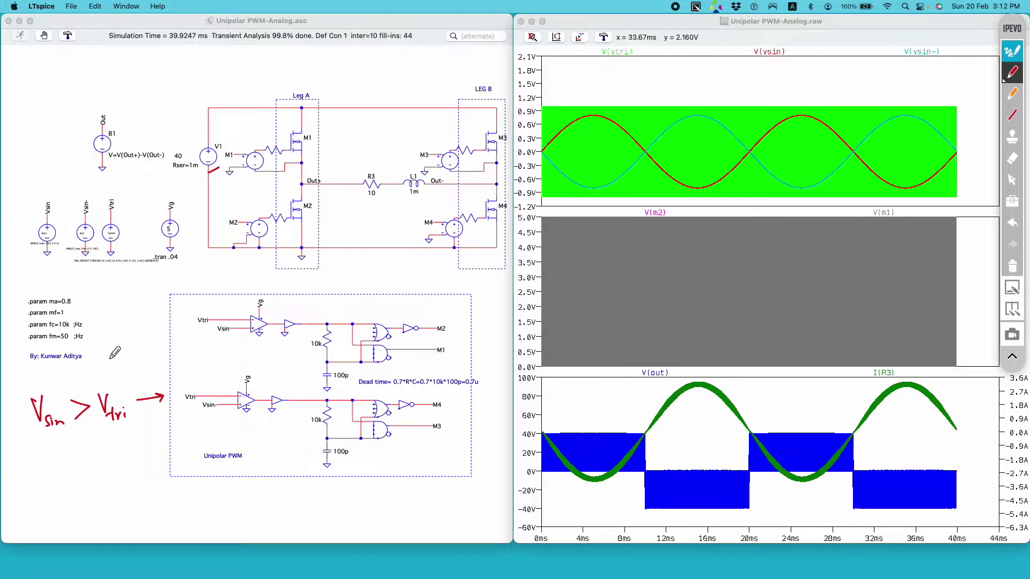
left_click_drag(218, 168, 209, 172)
mouse_move(173, 407)
left_mouse_down()
mouse_move(175, 395)
mouse_move(181, 403)
left_mouse_up()
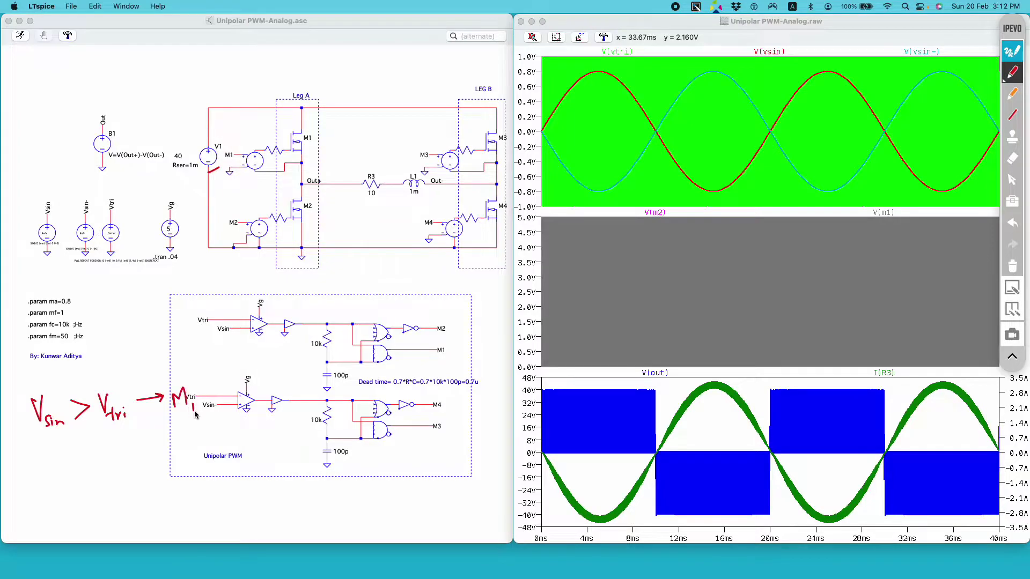
left_click_drag(307, 147, 313, 150)
mouse_move(153, 385)
left_mouse_down()
mouse_move(167, 363)
mouse_move(204, 379)
left_mouse_up()
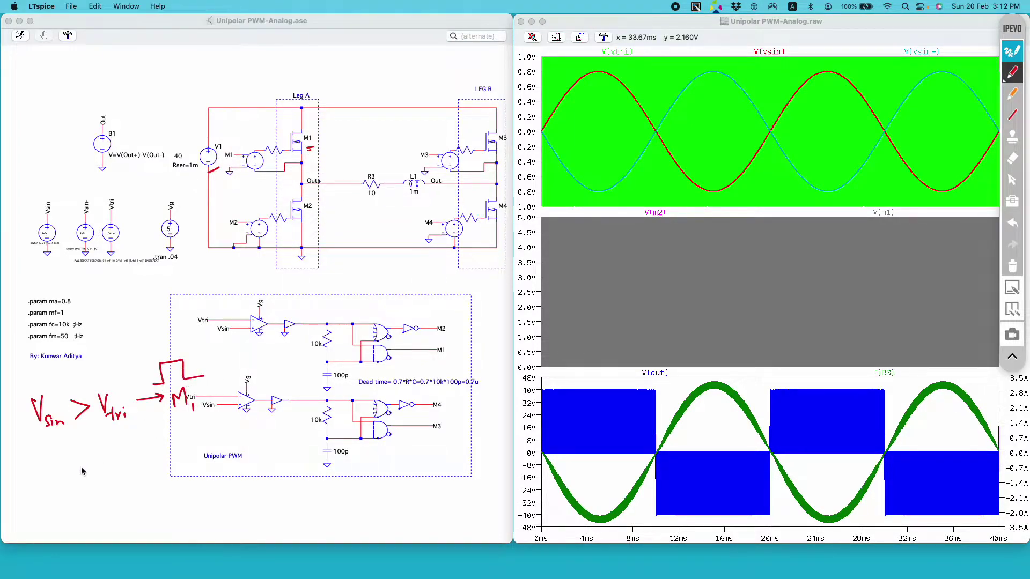
Handwrite 'Vsin < Vtri → M2' below it with a pulse sketch and a mark by V1
left_click_drag(36, 448, 60, 467)
mouse_move(62, 468)
left_mouse_down()
mouse_move(102, 467)
mouse_move(120, 442)
mouse_move(123, 468)
mouse_move(163, 447)
left_mouse_up()
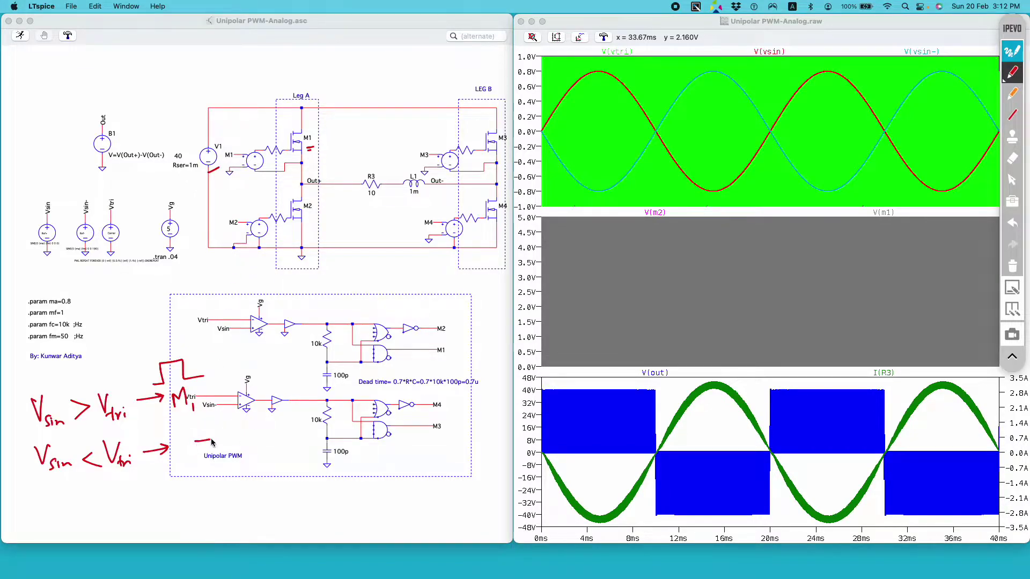
mouse_move(212, 443)
left_mouse_down()
mouse_move(219, 423)
mouse_move(245, 431)
left_mouse_up()
mouse_move(175, 454)
left_mouse_down()
mouse_move(177, 443)
mouse_move(199, 454)
left_mouse_up()
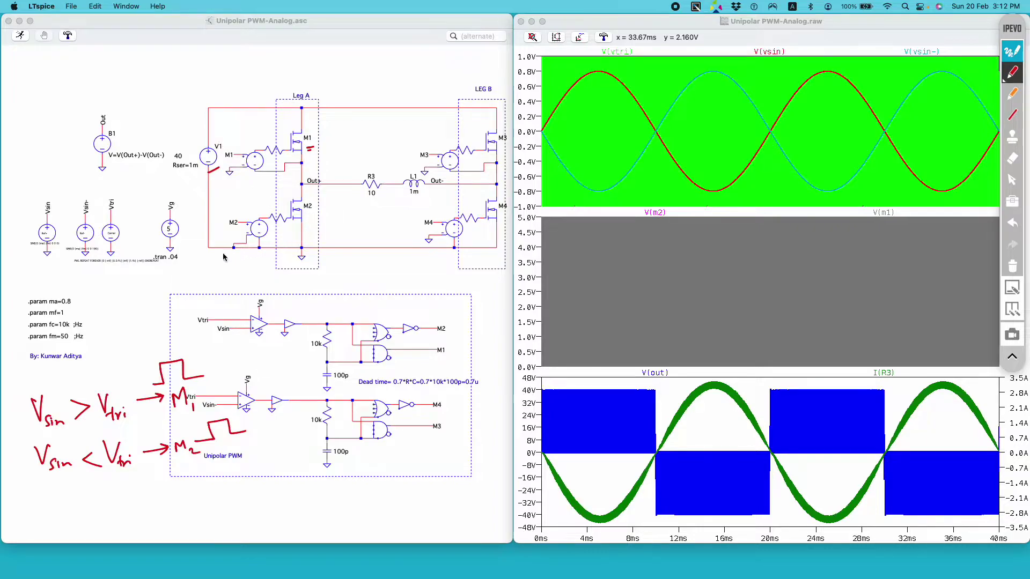
left_click_drag(189, 195, 200, 186)
Draw a box around the upper 10k/100p gate network and underline the 0.7u dead-time formula
mouse_move(308, 313)
left_mouse_down()
mouse_move(310, 384)
mouse_move(380, 379)
left_mouse_up()
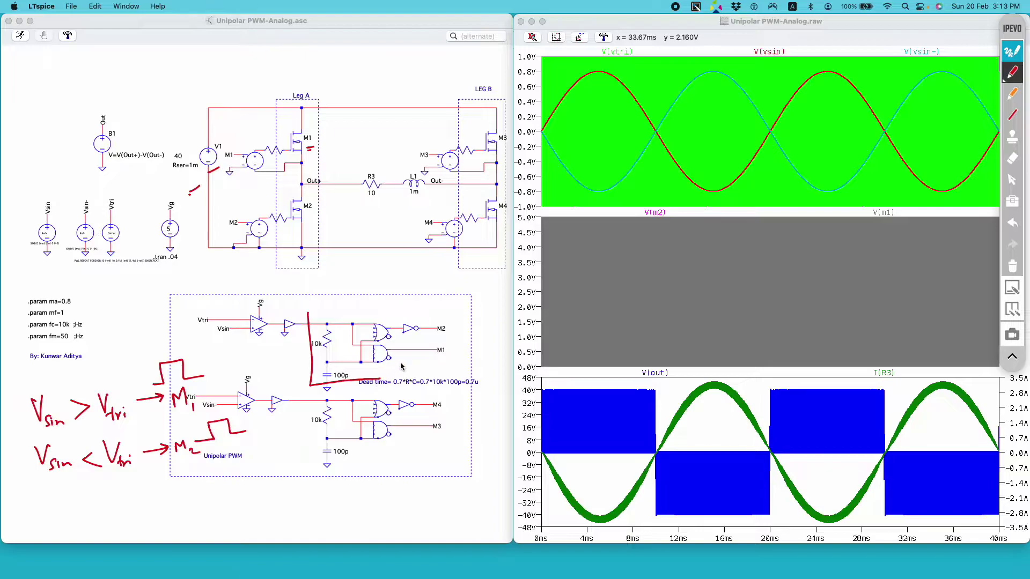
mouse_move(392, 315)
left_mouse_down()
mouse_move(396, 377)
mouse_move(382, 382)
left_mouse_up()
left_click_drag(313, 314, 383, 310)
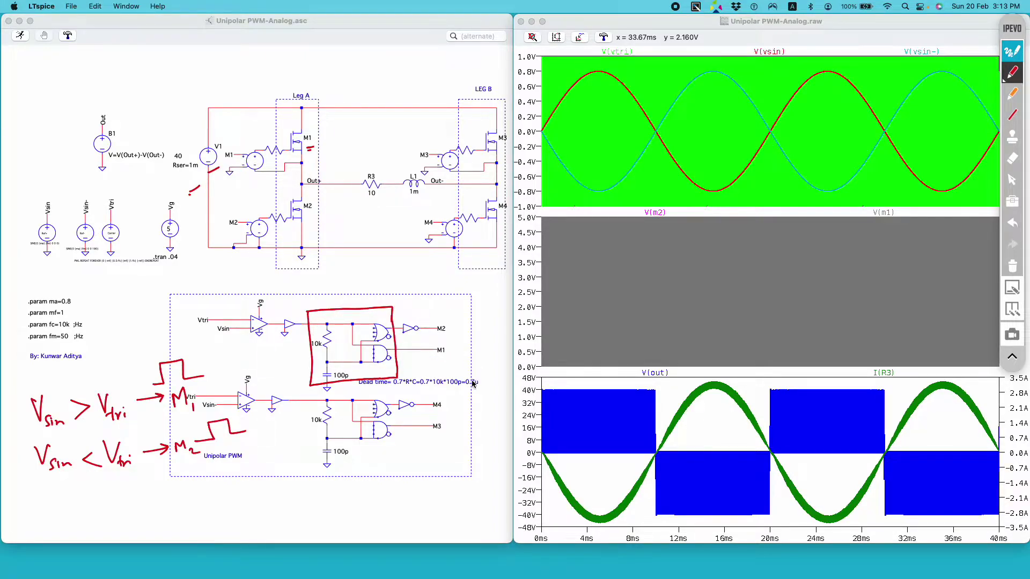
left_click_drag(469, 390, 458, 395)
left_click_drag(407, 391, 465, 392)
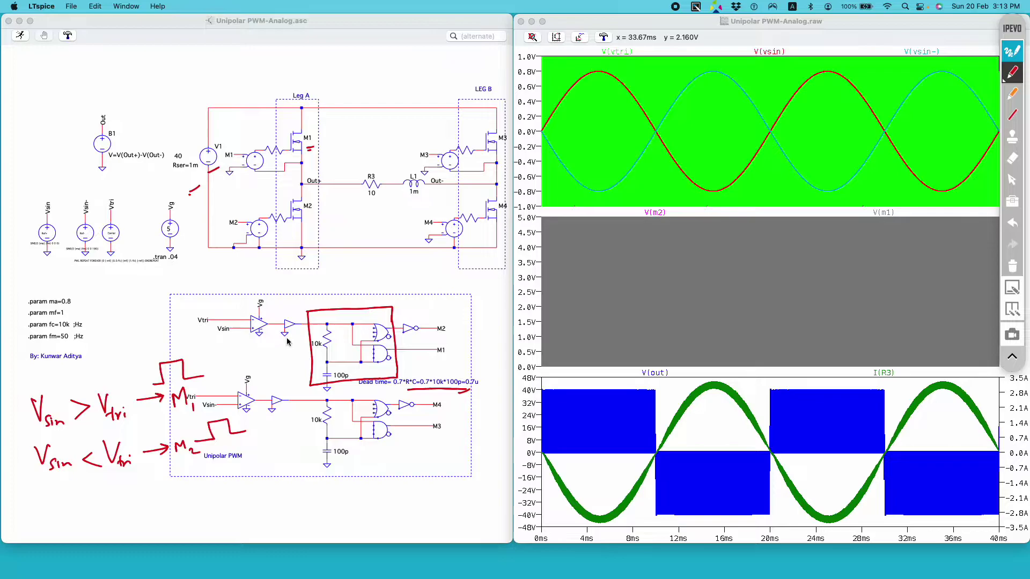
Handwrite the note 'Vsin- > Vtri → M3'
mouse_move(99, 489)
left_mouse_down()
mouse_move(105, 510)
mouse_move(111, 487)
left_mouse_up()
mouse_move(119, 505)
left_mouse_down()
mouse_move(113, 516)
mouse_move(128, 510)
left_mouse_up()
left_click_drag(220, 413, 250, 412)
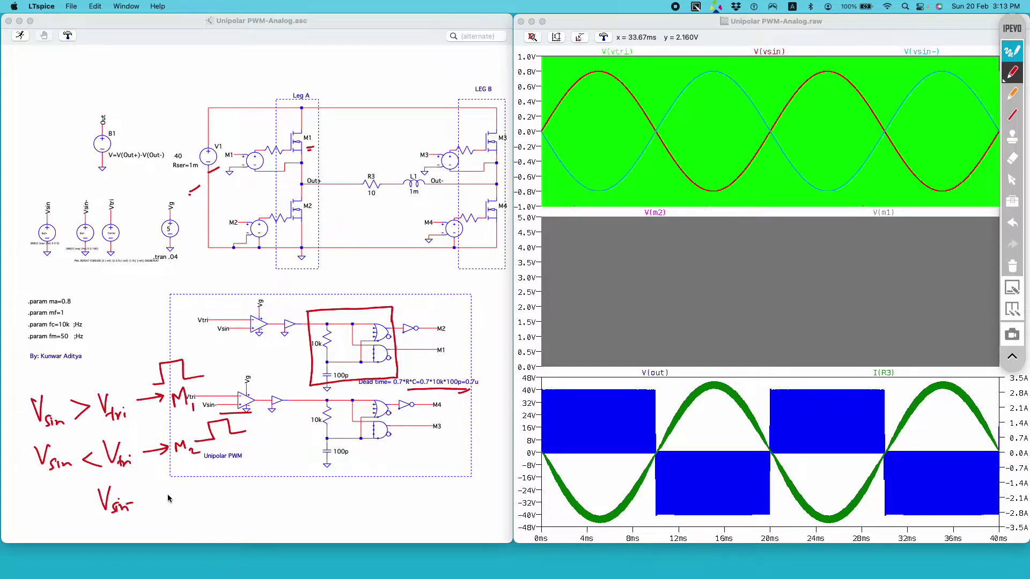
left_click_drag(169, 502, 155, 511)
mouse_move(181, 490)
left_mouse_down()
mouse_move(187, 503)
mouse_move(193, 486)
left_mouse_up()
left_click_drag(196, 498, 210, 504)
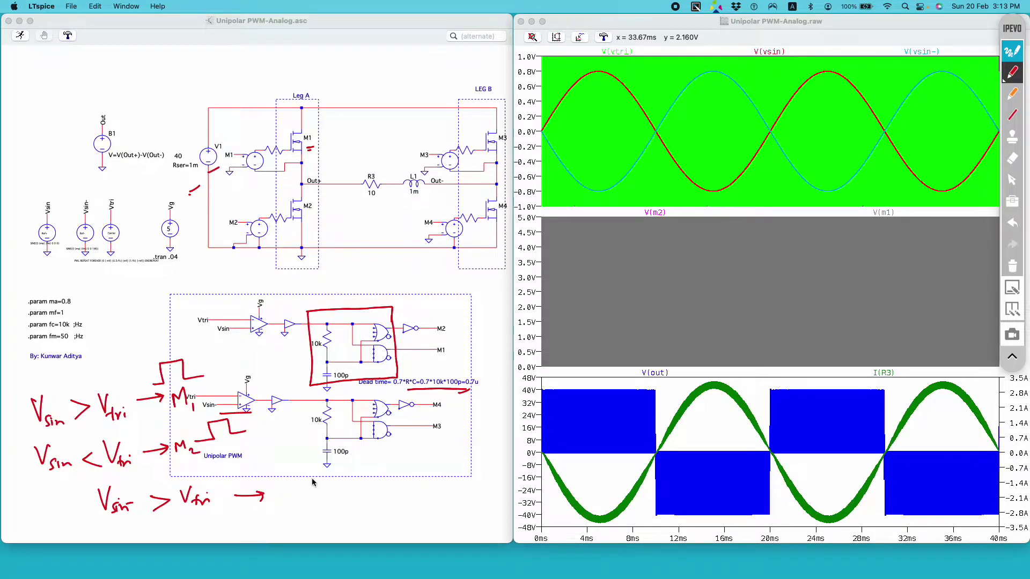
left_click_drag(281, 506, 303, 514)
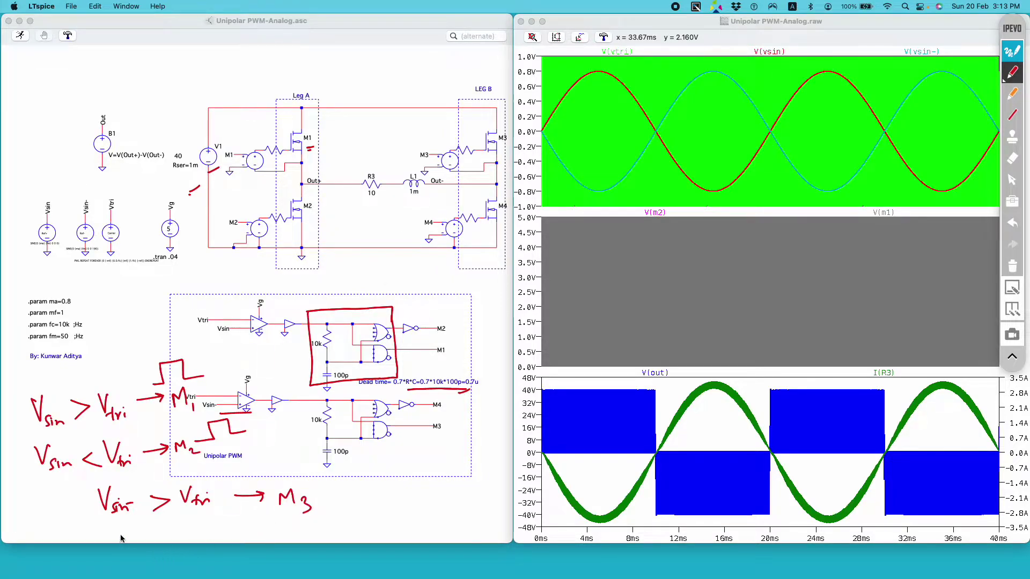
Handwrite 'Vsin- < Vtri → M4', mark M4 in Leg B, then clear all annotations
left_click_drag(139, 531, 135, 538)
mouse_move(142, 535)
left_mouse_down()
mouse_move(194, 538)
mouse_move(214, 516)
left_mouse_up()
mouse_move(217, 522)
left_mouse_down()
mouse_move(219, 536)
mouse_move(284, 523)
left_mouse_up()
left_click_drag(407, 229, 421, 225)
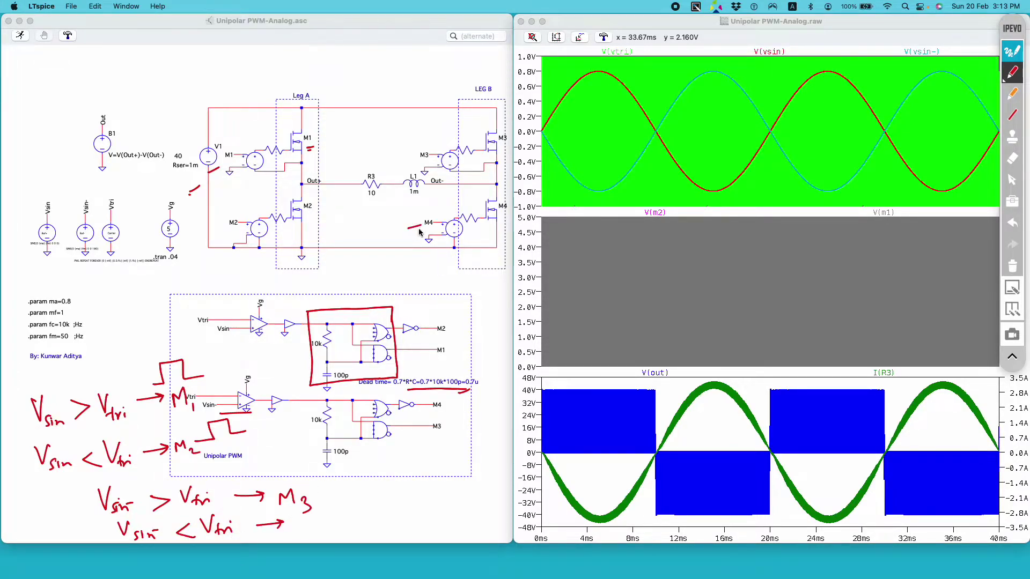
mouse_move(297, 530)
left_mouse_down()
mouse_move(296, 539)
mouse_move(331, 535)
left_mouse_up()
left_click(1012, 266)
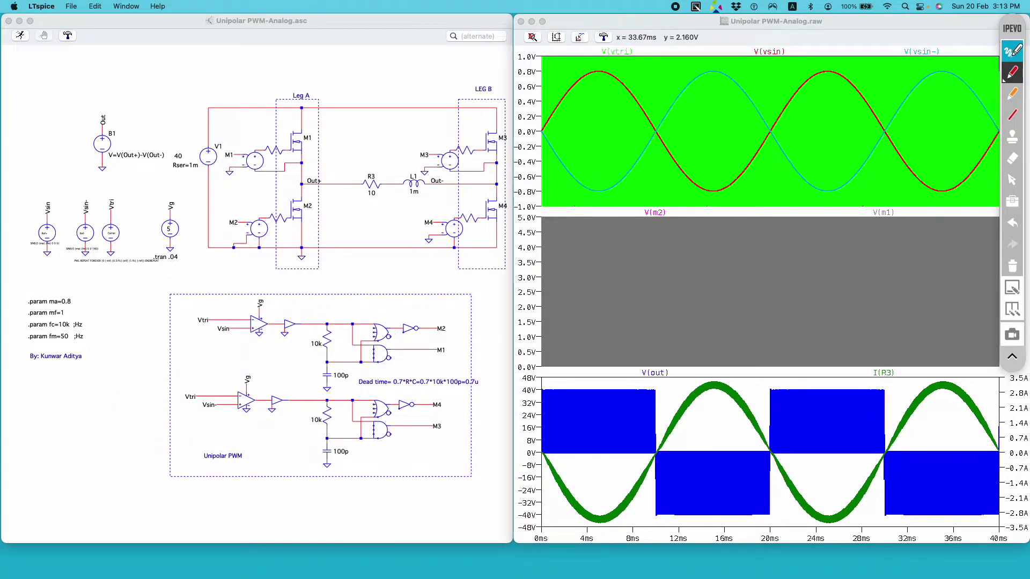
Put away the pen and view the full 0–40 ms sine, triangle, gate, V(out) and I(R3) waveforms
left_click(1012, 52)
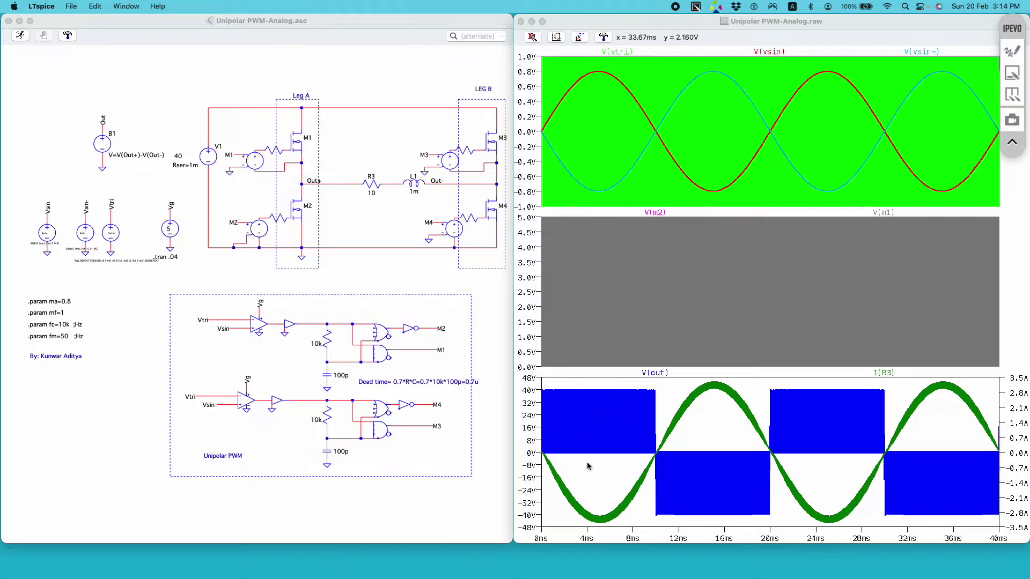
left_click(607, 470)
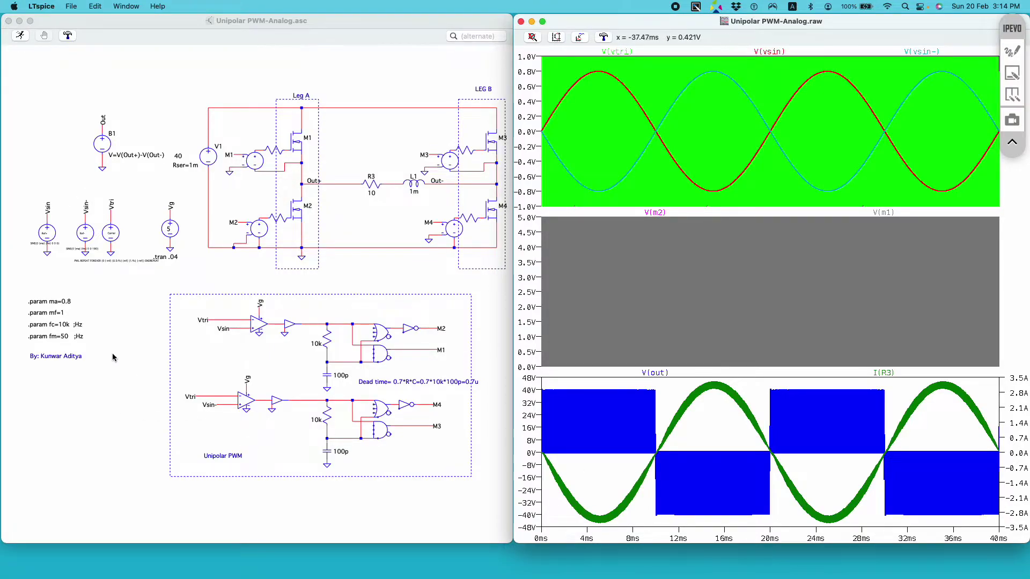
left_click(47, 343)
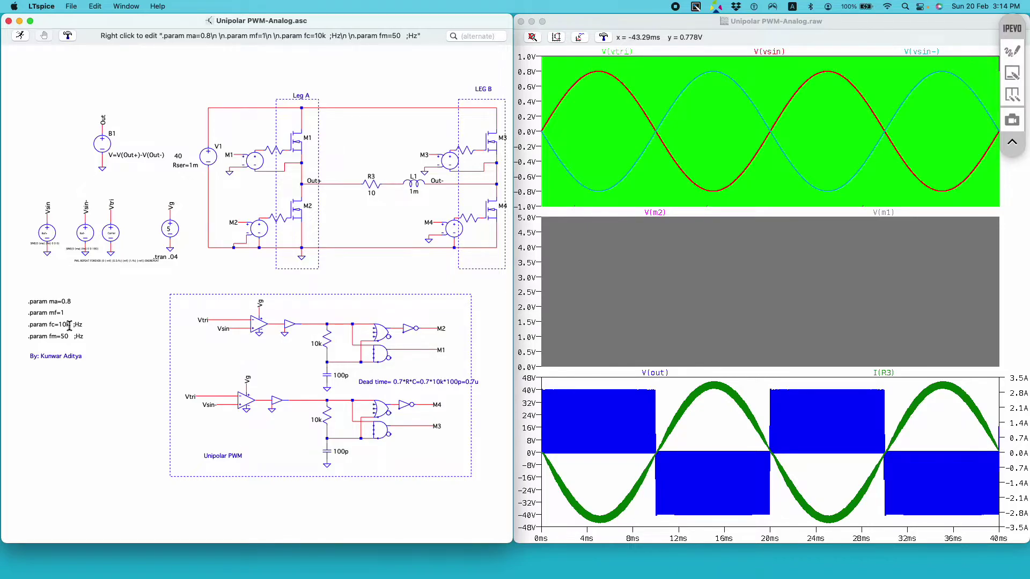
left_click(712, 400)
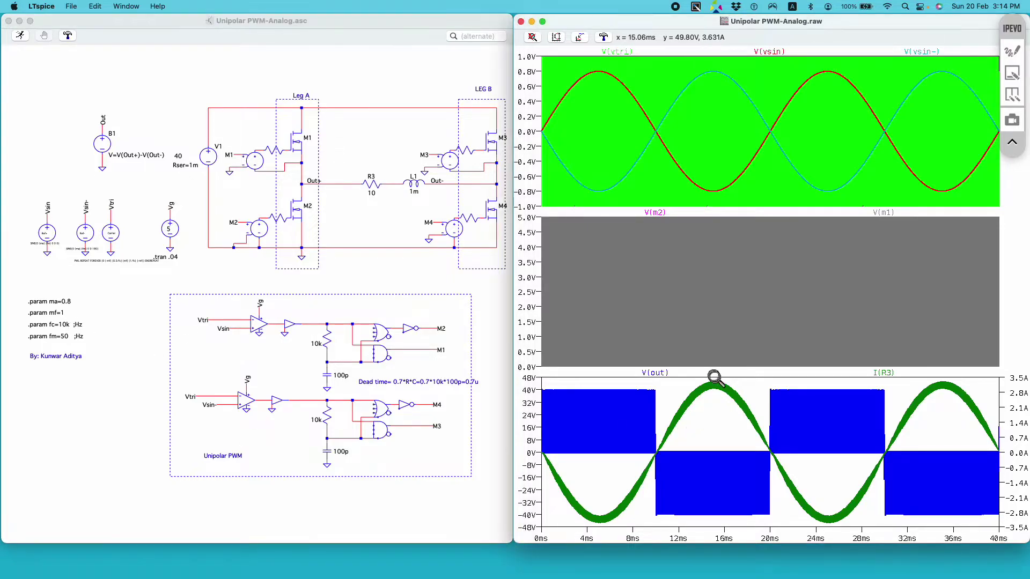
left_click_drag(713, 374, 727, 421)
right_click(723, 405)
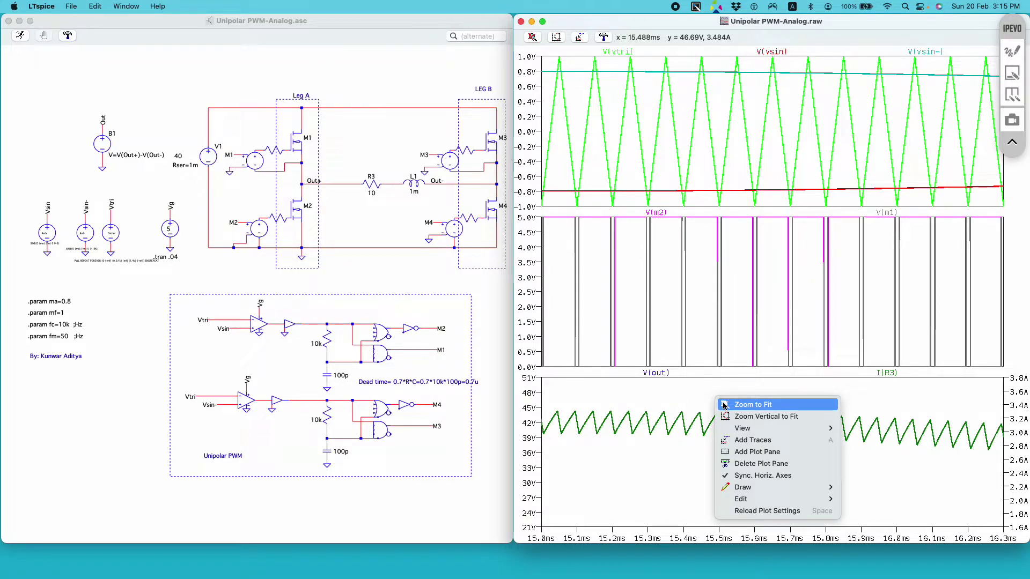
left_click(723, 406)
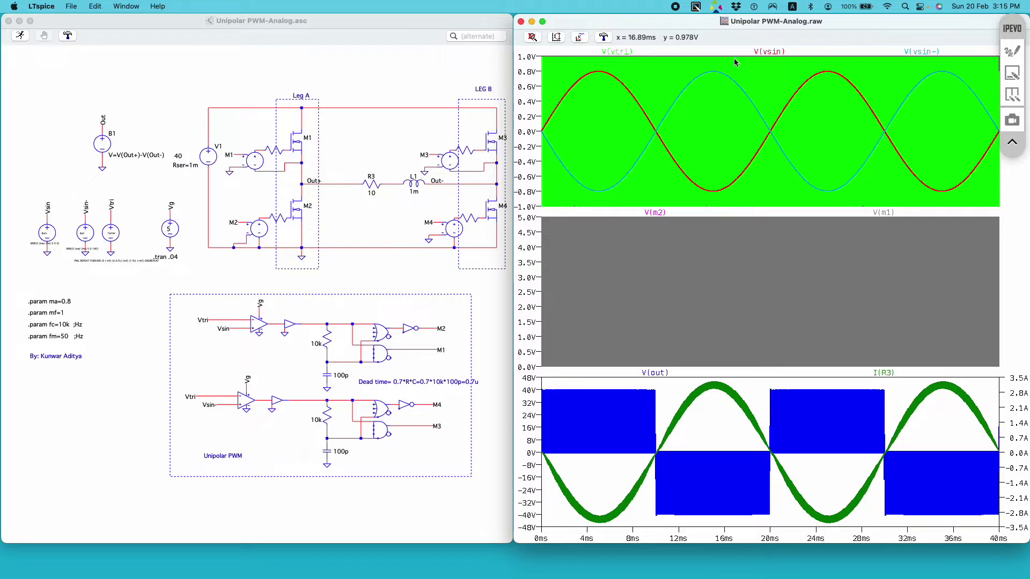
left_click_drag(744, 213, 762, 378)
left_click_drag(729, 223, 752, 370)
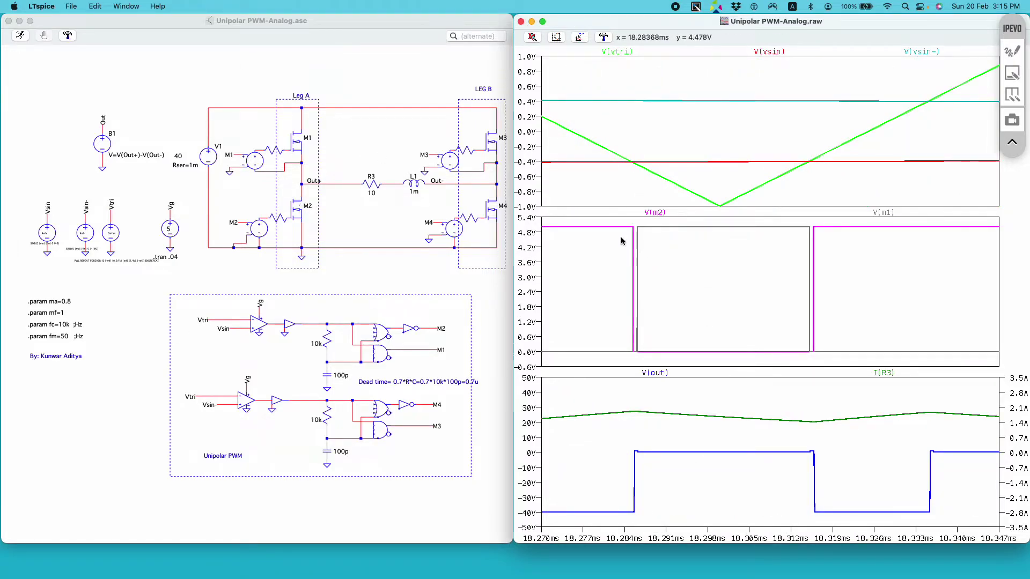
left_click_drag(621, 220, 645, 372)
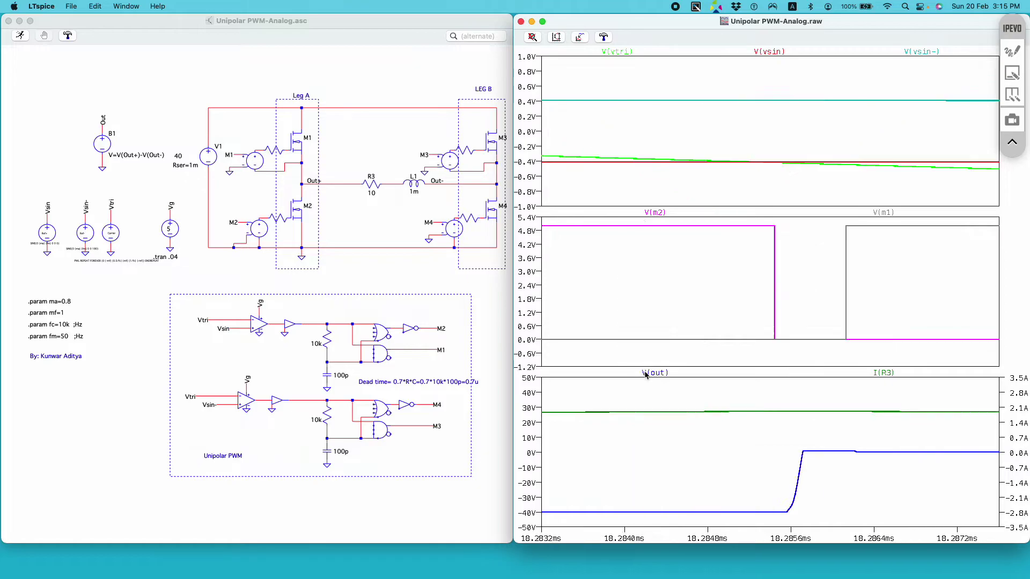
right_click(715, 285)
left_click(748, 290)
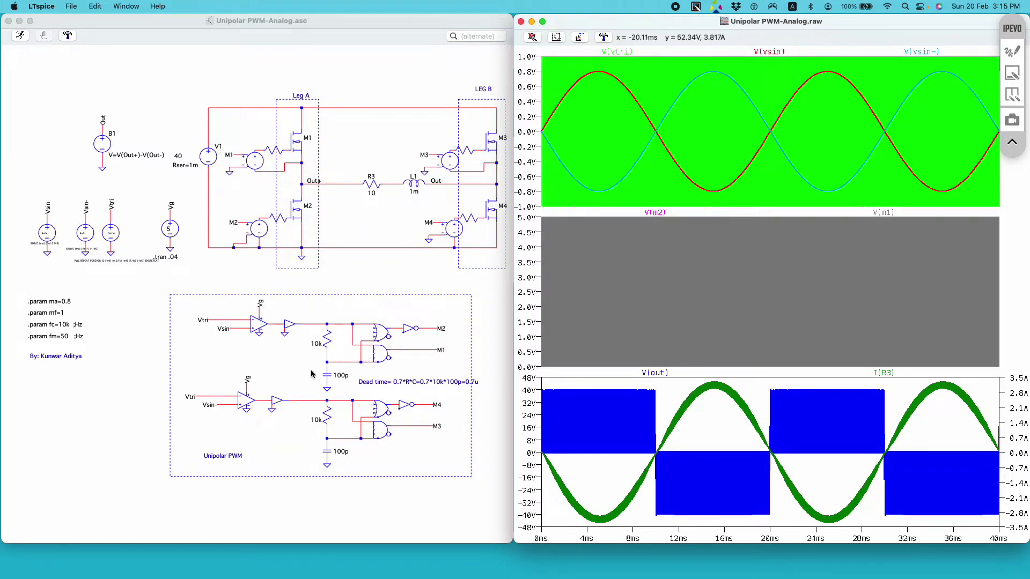
Compute an FFT of V(out) only, leaving I(R3) out
right_click(622, 426)
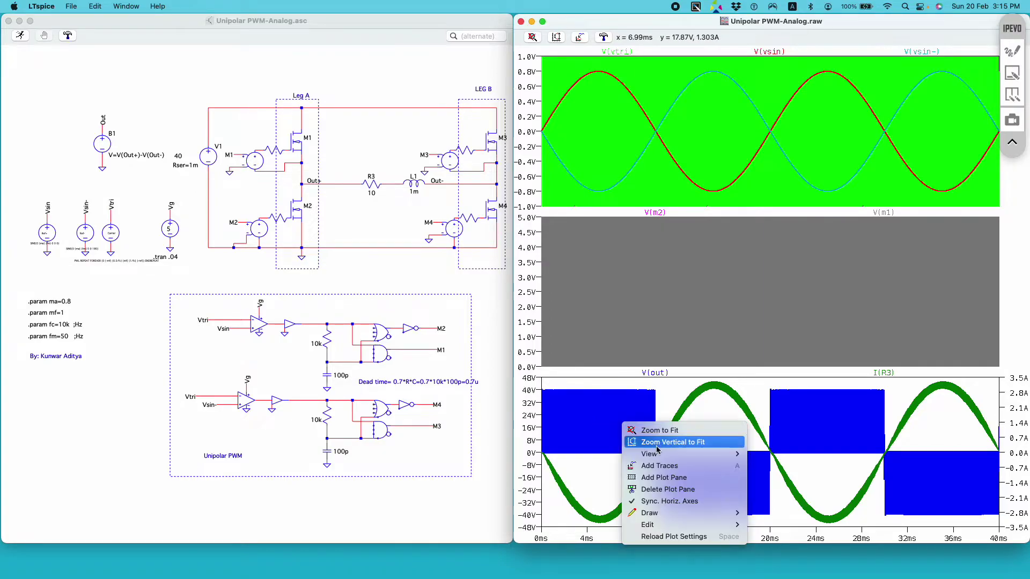
mouse_move(718, 454)
left_click(770, 489)
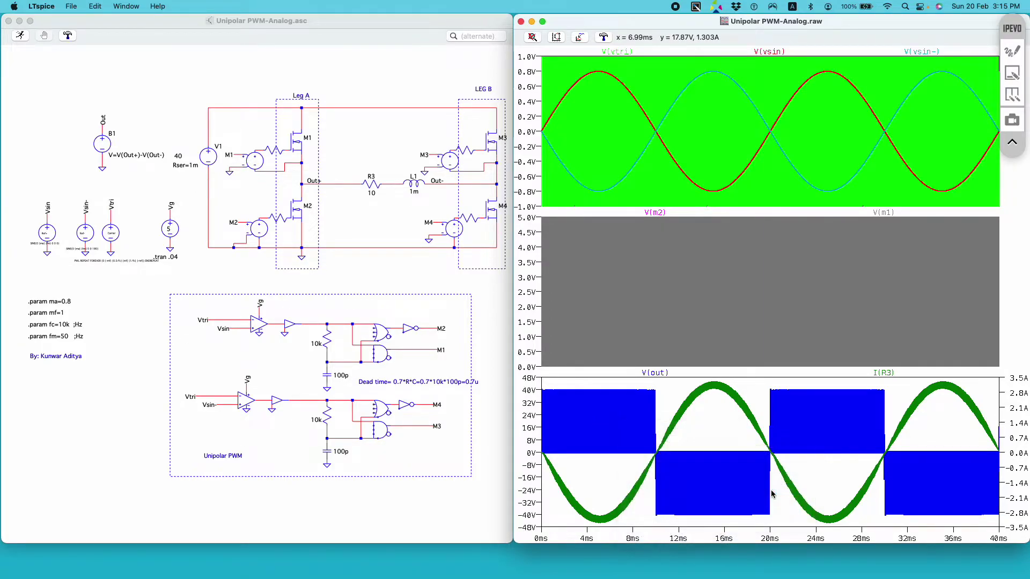
left_click(845, 204)
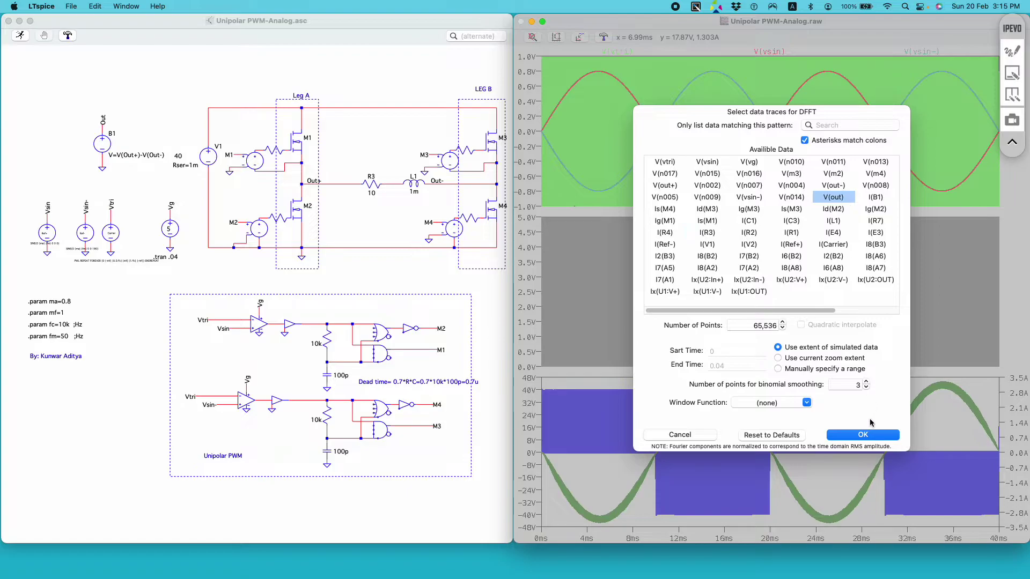
left_click(865, 435)
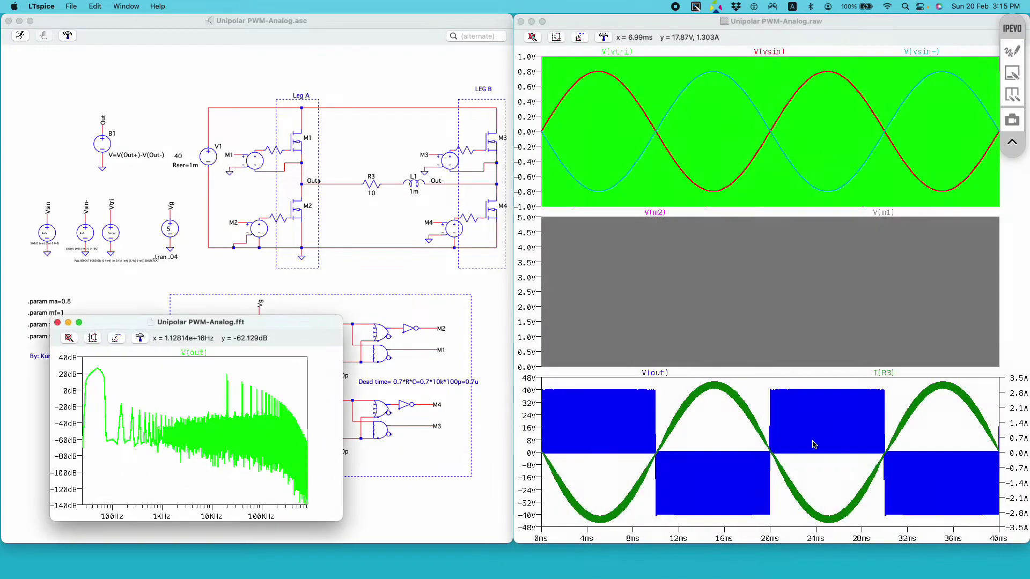
Switch the spectrum's magnitude axis to linear, zoom to fit, and enlarge the spectrum window
left_click(65, 390)
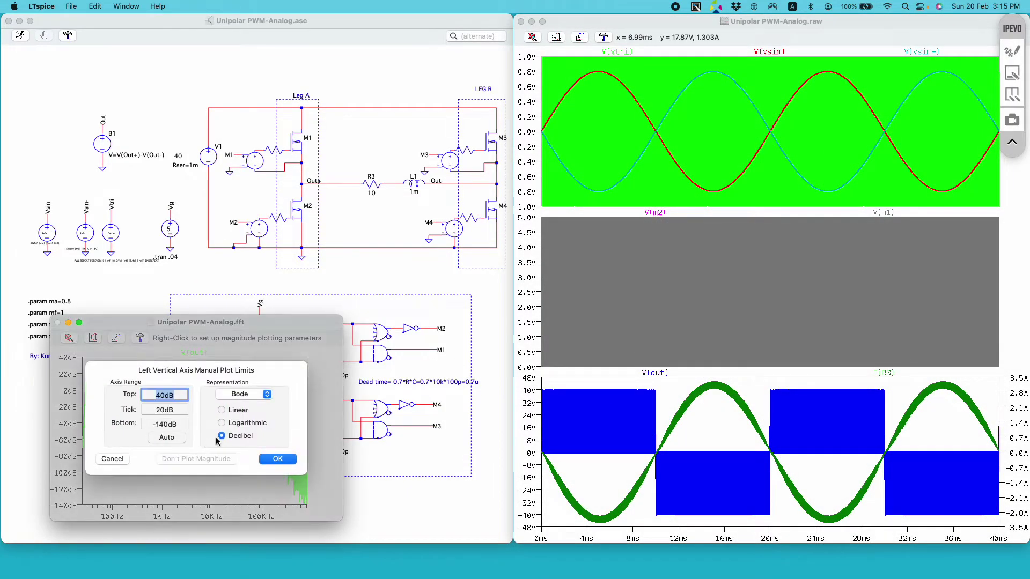
left_click(233, 411)
left_click(279, 458)
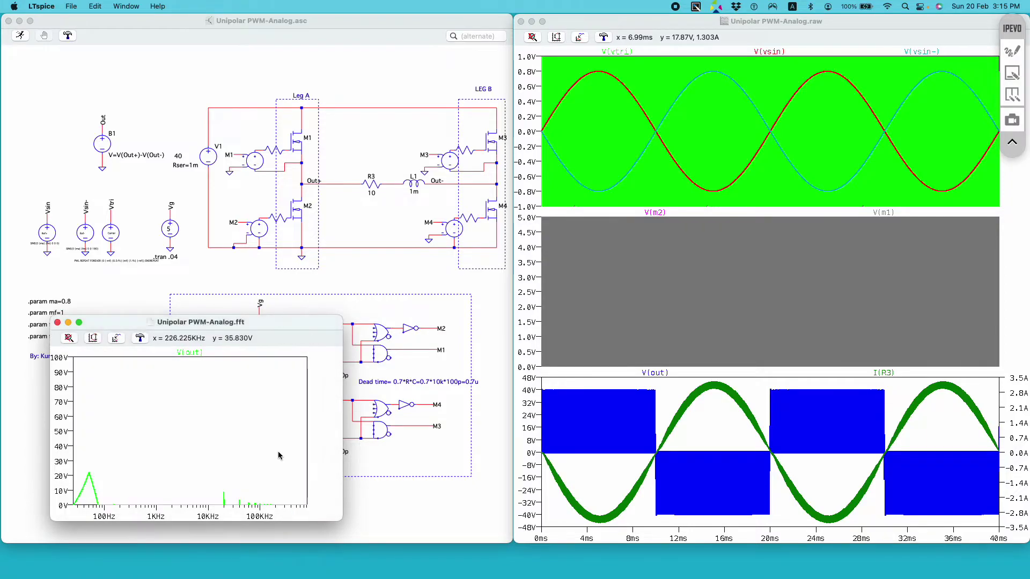
right_click(118, 447)
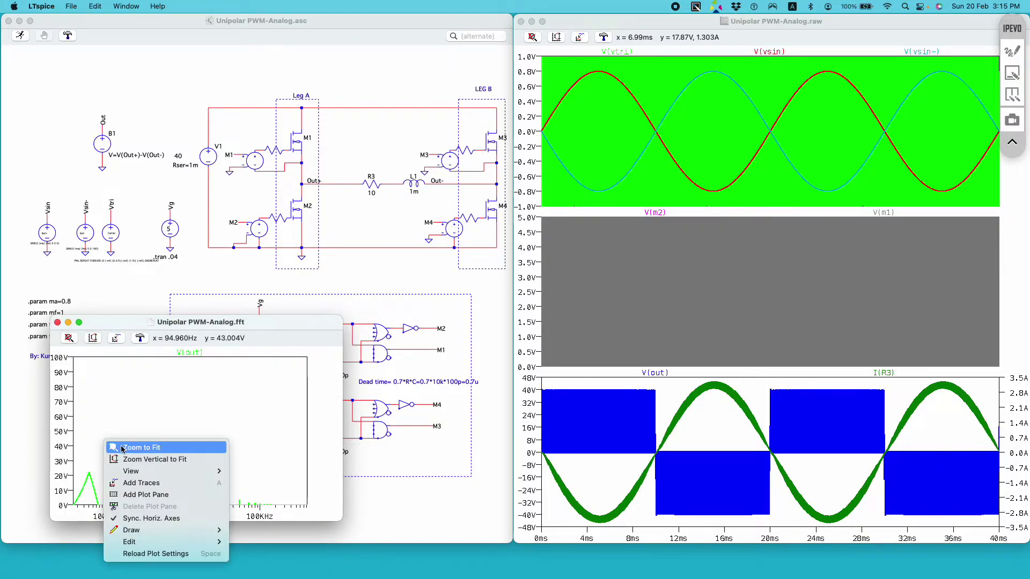
left_click(122, 448)
left_click_drag(248, 322, 260, 234)
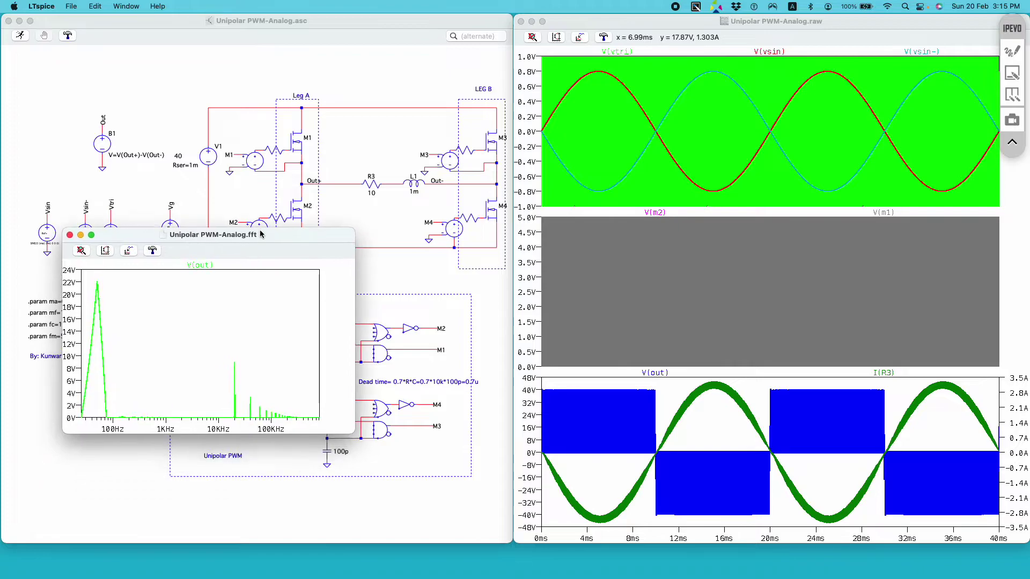
left_click_drag(354, 433, 438, 489)
Resize and move the V(out) spectrum window to show the 50 Hz fundamental and ~20 kHz harmonics
left_click_drag(239, 234, 348, 211)
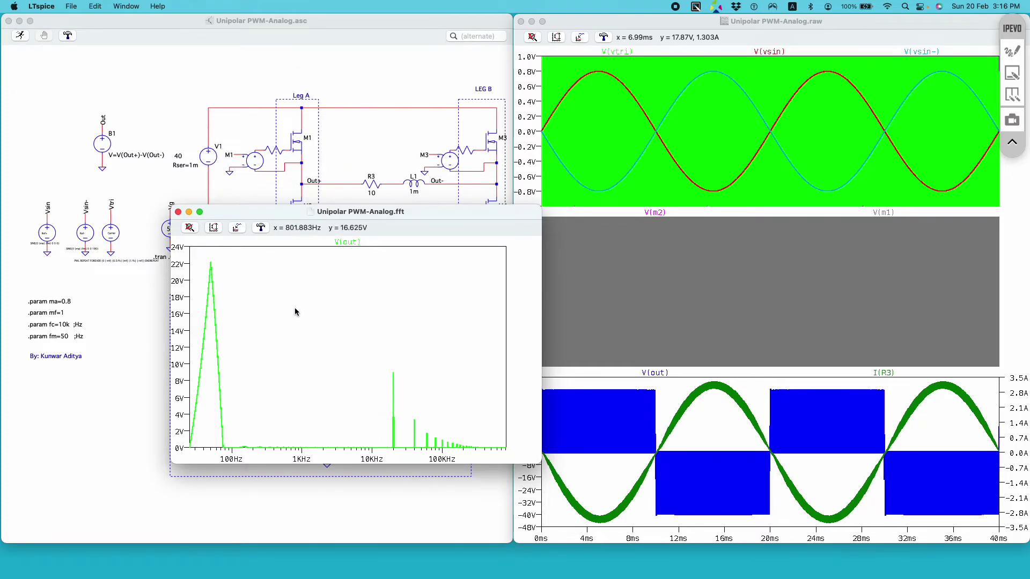
Close the FFT window and zoom the waveforms to 15.48–15.76 ms
left_click(178, 213)
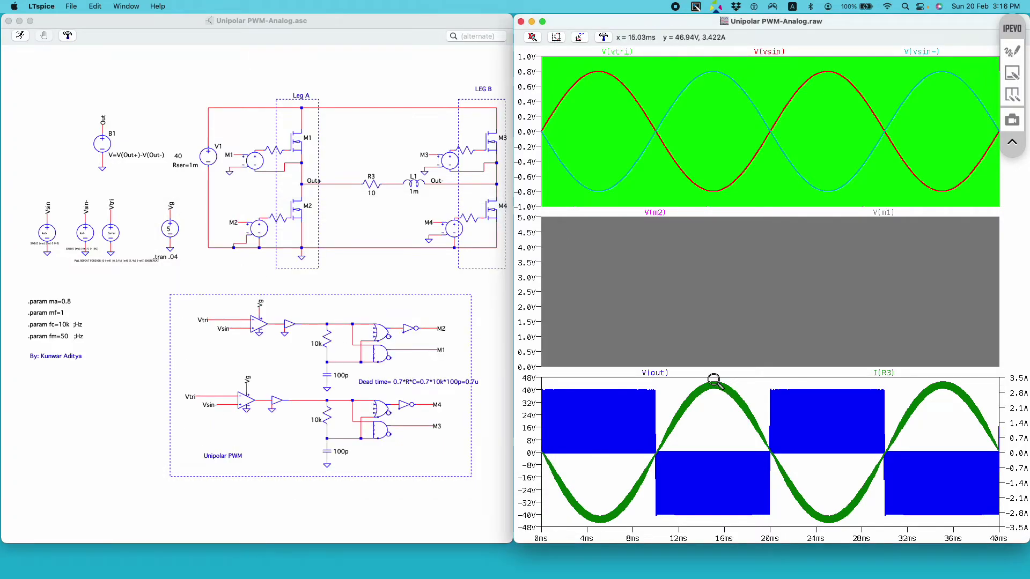
left_click_drag(727, 411, 743, 437)
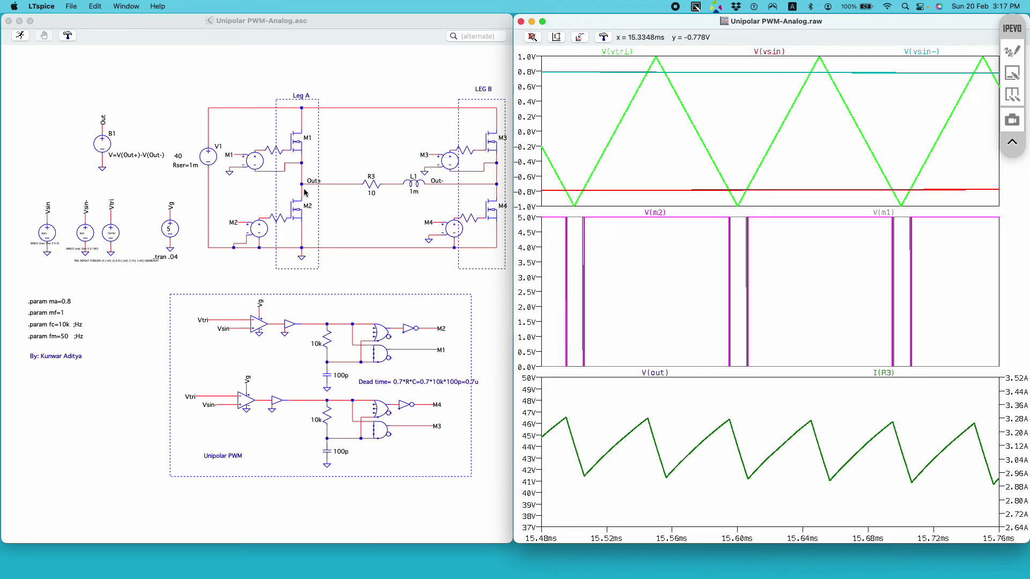
left_click(346, 203)
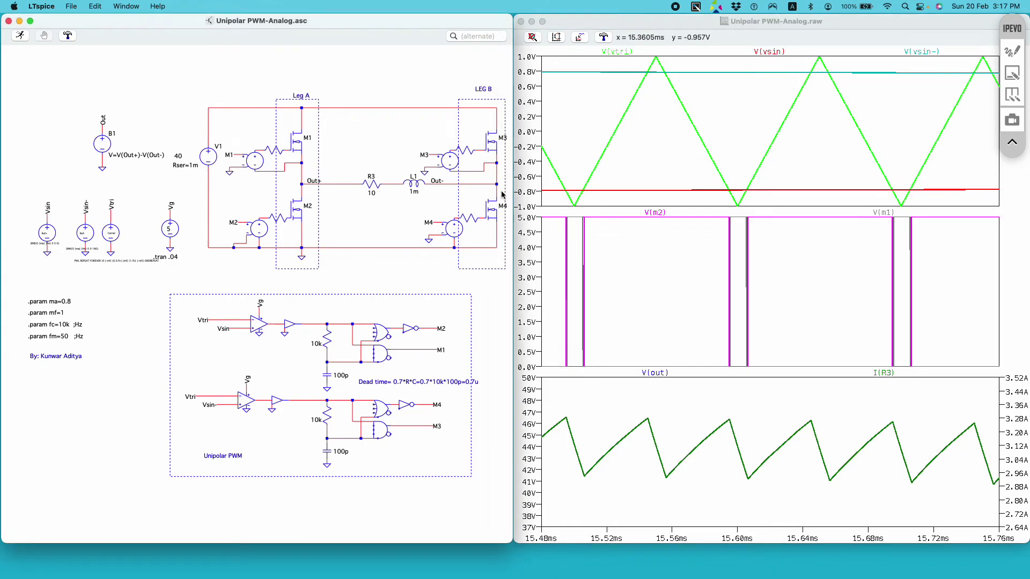